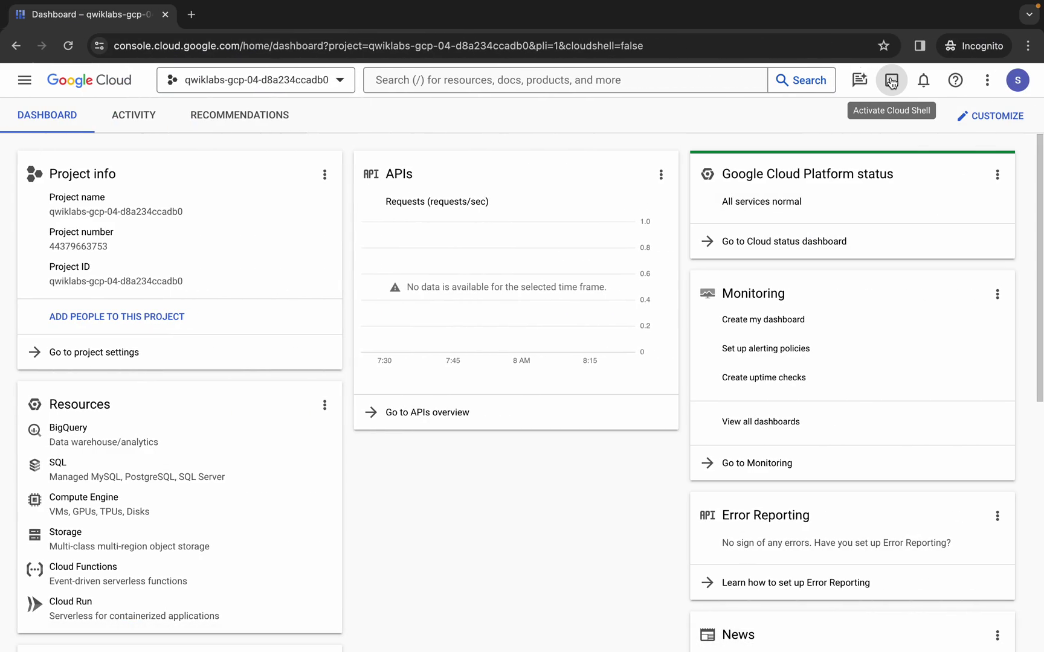
Start Cloud Shell and enlarge its terminal to fill most of the console page
{"action": "left_click", "coordinate": [892, 79]}
{"action": "left_click_drag", "start_coordinate": [580, 438], "coordinate": [530, 88]}
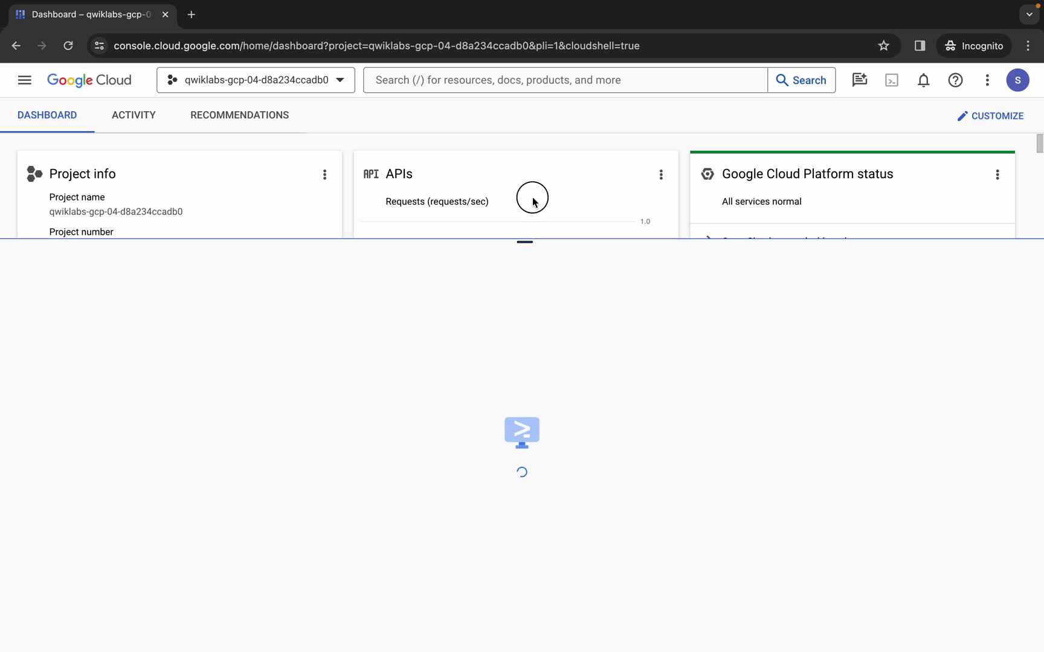
Copy both gcloud pubsub commands from the notes and return to the Cloud Shell window
{"action": "key", "text": "super+grave"}
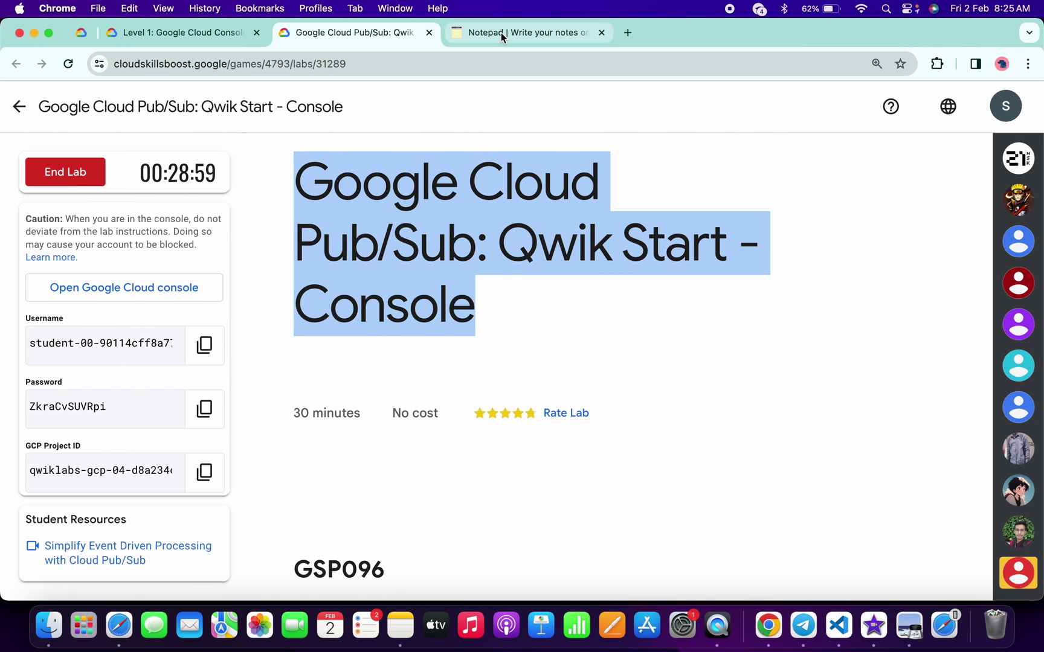
{"action": "left_click", "coordinate": [501, 33]}
{"action": "left_click_drag", "start_coordinate": [498, 359], "coordinate": [37, 284]}
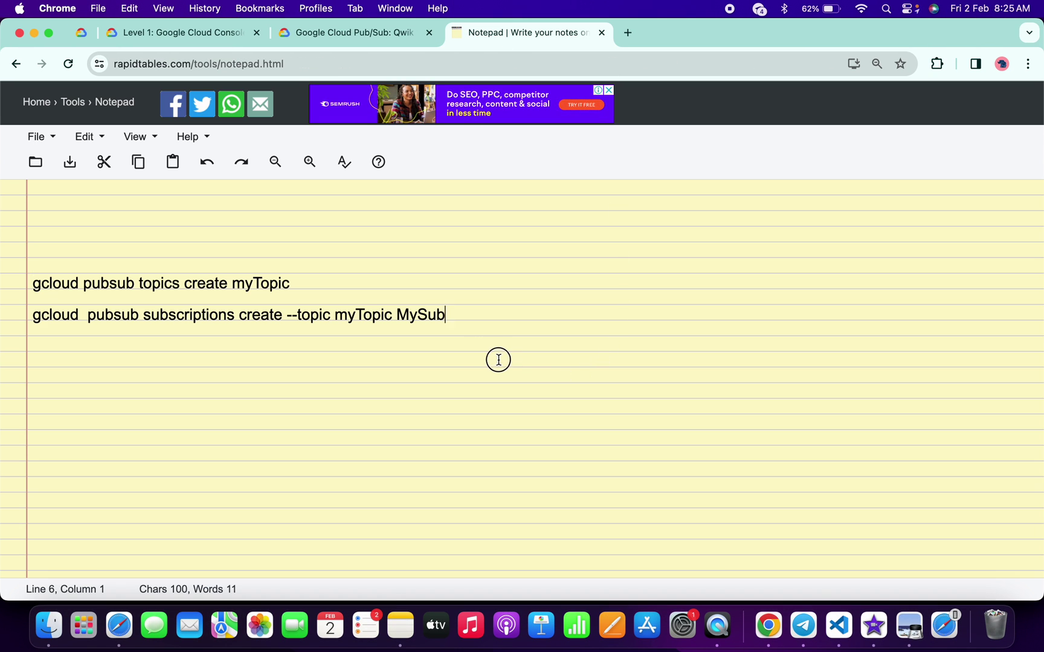
{"action": "key", "text": "super+c"}
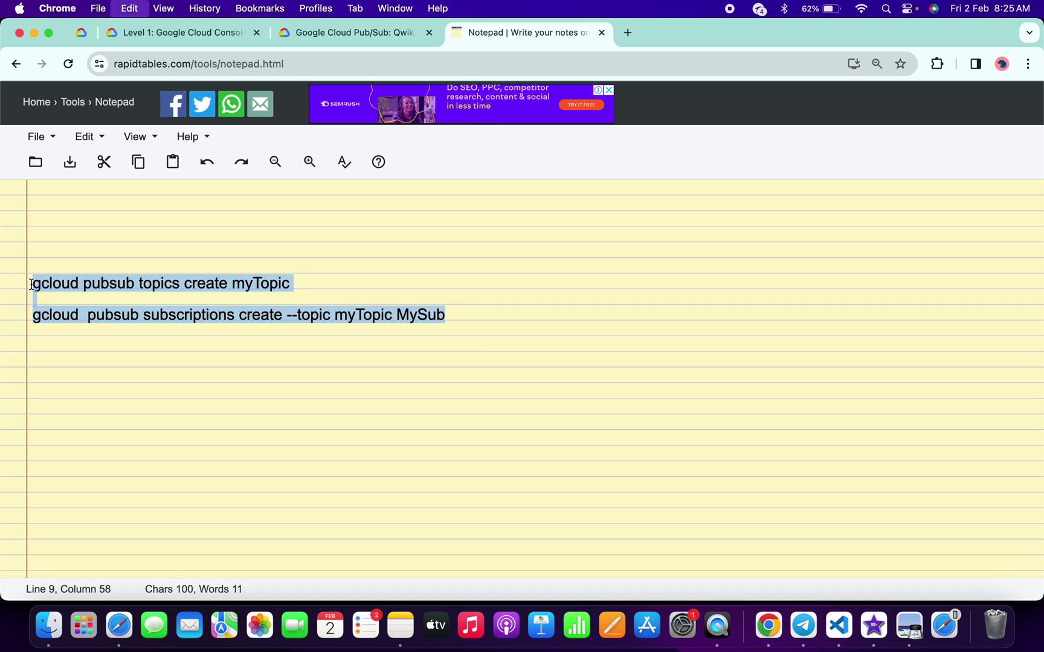
{"action": "key", "text": "ctrl+Right"}
Run the pasted gcloud commands, authorize Cloud Shell credentials, and maximize the terminal
{"action": "key", "text": "super+v"}
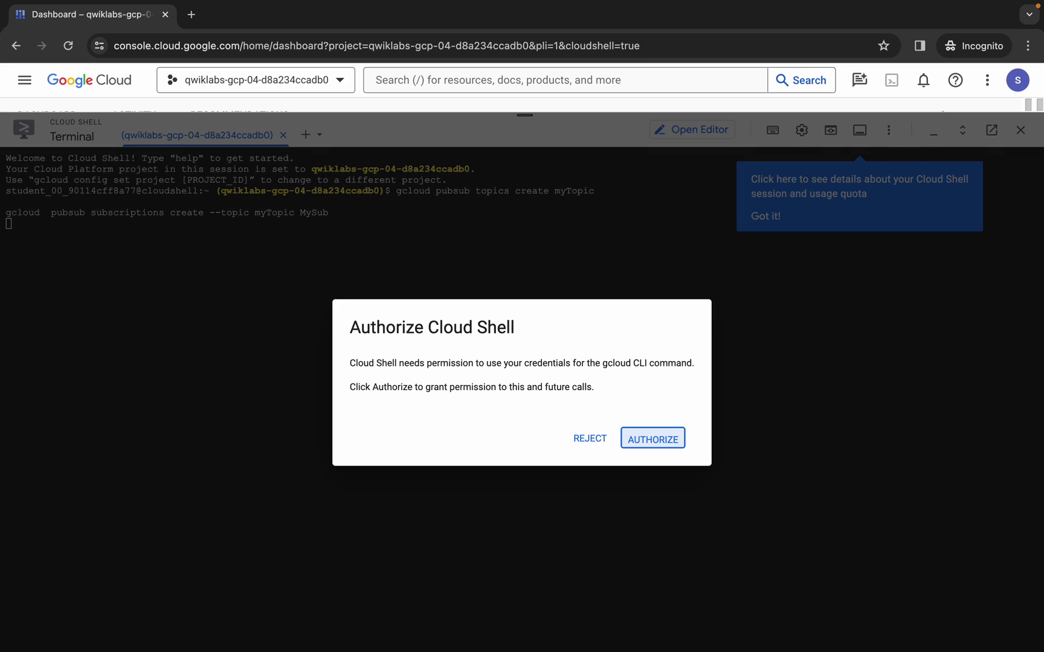
{"action": "key", "text": "Return"}
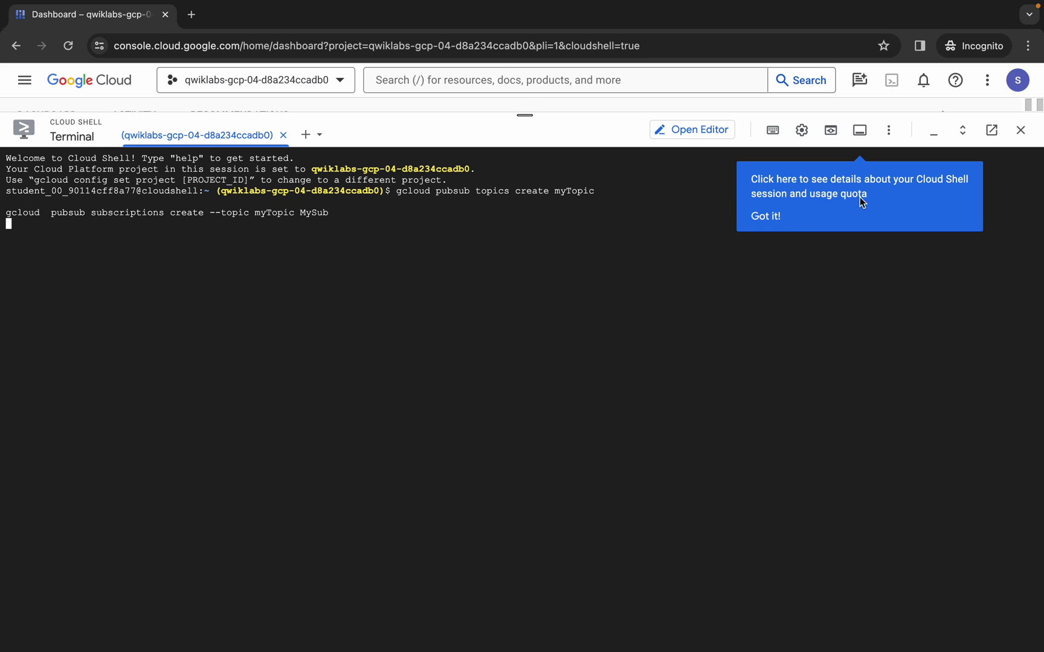
{"action": "left_click", "coordinate": [962, 131]}
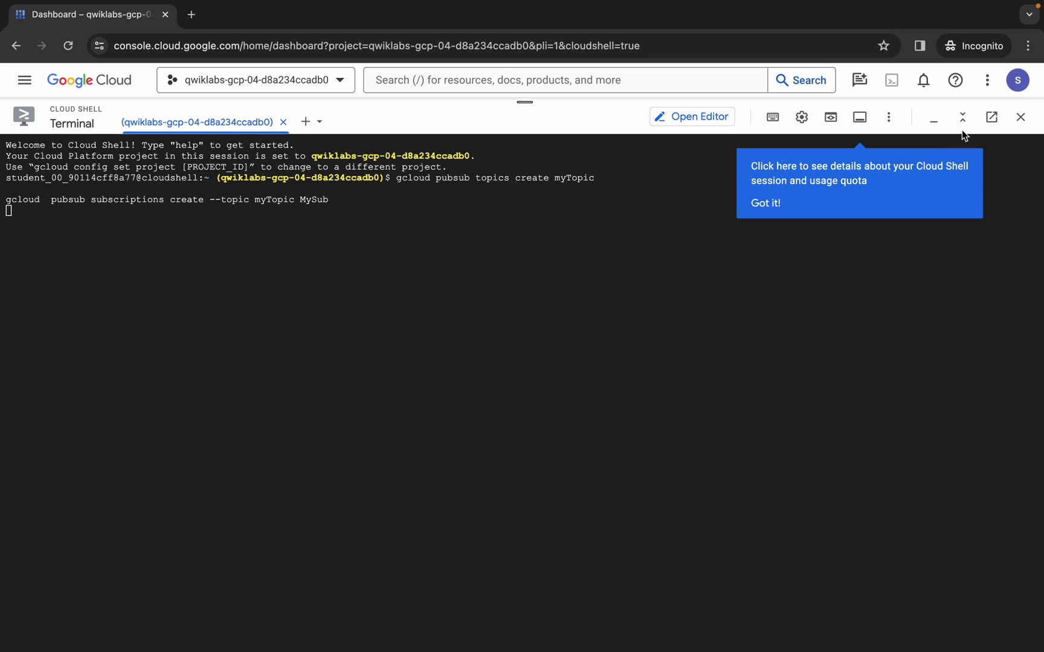
{"action": "left_click", "coordinate": [776, 210]}
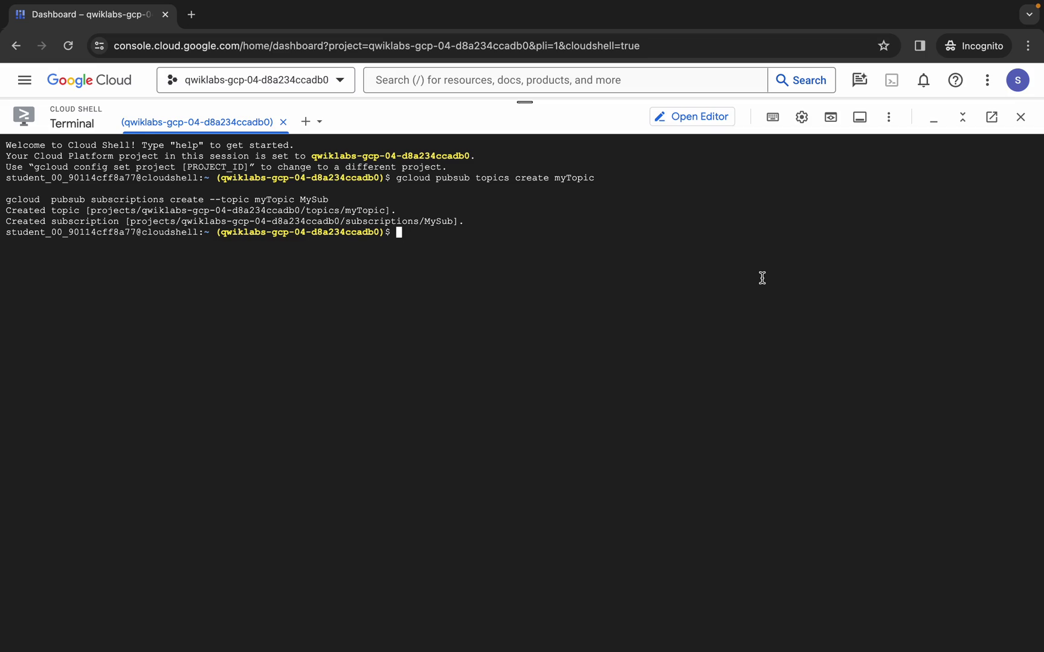
Leave the Cloud Shell window once topic myTopic and subscription MySub are created
{"action": "key", "text": "ctrl+Left"}
Run Check my progress for Create a Pub/Sub topic and Add a subscription, reaching Congratulations!
{"action": "left_click", "coordinate": [339, 35]}
{"action": "scroll", "coordinate": [542, 337], "scroll_direction": "down", "scroll_amount": 10}
{"action": "scroll", "coordinate": [543, 337], "scroll_direction": "down", "scroll_amount": 10}
{"action": "scroll", "coordinate": [543, 337], "scroll_direction": "down", "scroll_amount": 10}
{"action": "scroll", "coordinate": [542, 337], "scroll_direction": "down", "scroll_amount": 10}
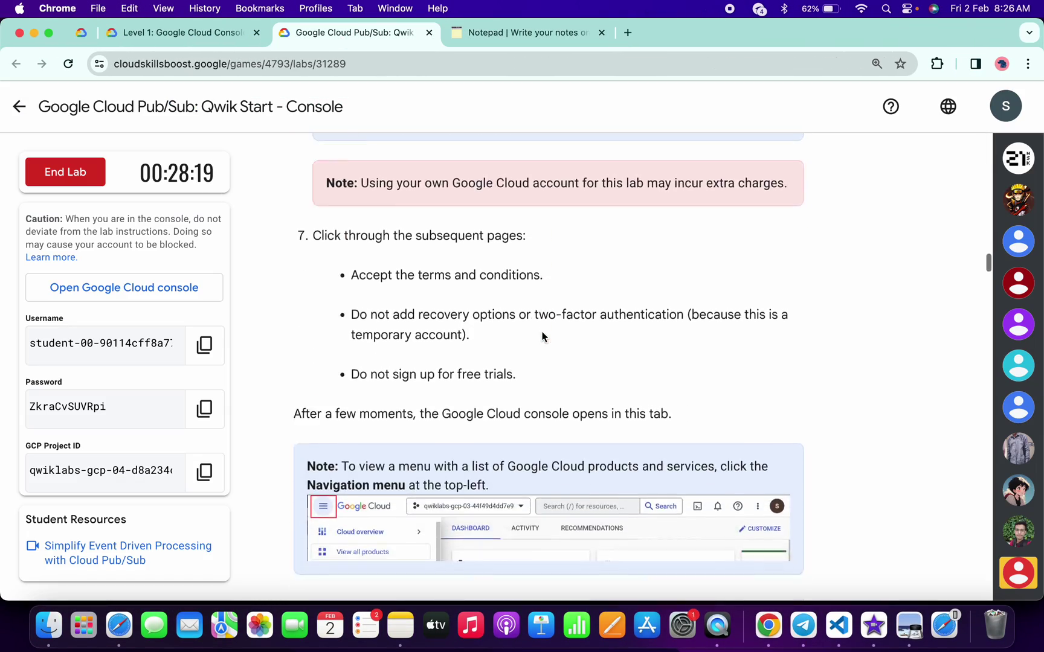
{"action": "scroll", "coordinate": [542, 337], "scroll_direction": "down", "scroll_amount": 10}
{"action": "scroll", "coordinate": [542, 337], "scroll_direction": "down", "scroll_amount": 5}
{"action": "scroll", "coordinate": [542, 337], "scroll_direction": "down", "scroll_amount": 5}
{"action": "scroll", "coordinate": [542, 335], "scroll_direction": "down", "scroll_amount": 5}
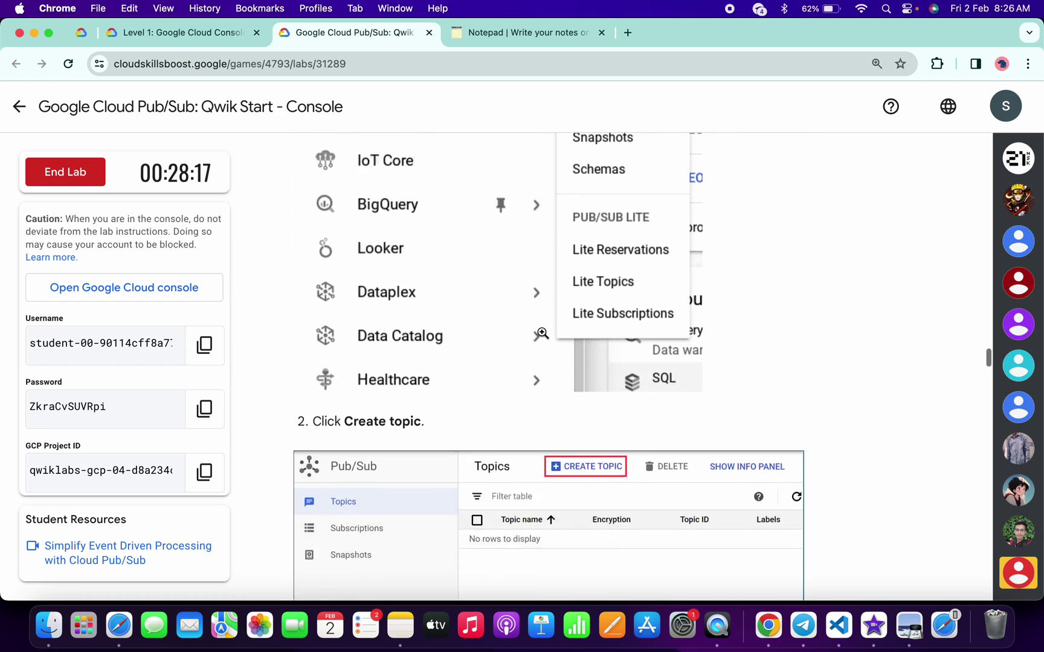
{"action": "scroll", "coordinate": [542, 335], "scroll_direction": "down", "scroll_amount": 5}
{"action": "scroll", "coordinate": [542, 334], "scroll_direction": "down", "scroll_amount": 5}
{"action": "scroll", "coordinate": [542, 336], "scroll_direction": "down", "scroll_amount": 3}
{"action": "scroll", "coordinate": [542, 336], "scroll_direction": "down", "scroll_amount": 1}
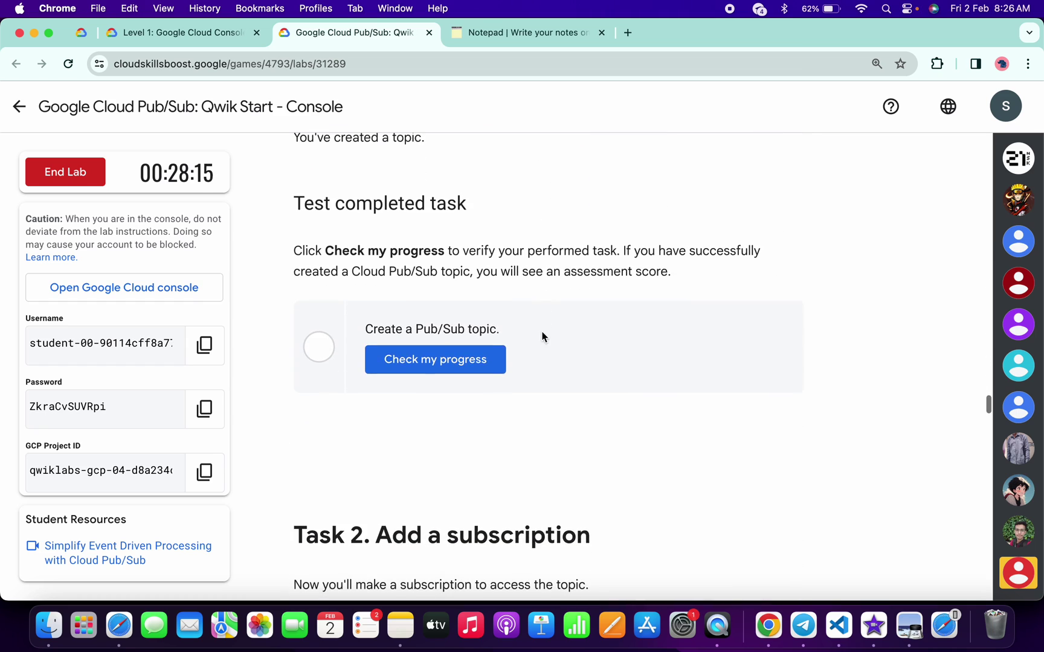
{"action": "left_click", "coordinate": [470, 360]}
{"action": "scroll", "coordinate": [470, 360], "scroll_direction": "down", "scroll_amount": 10}
{"action": "scroll", "coordinate": [470, 360], "scroll_direction": "down", "scroll_amount": 3}
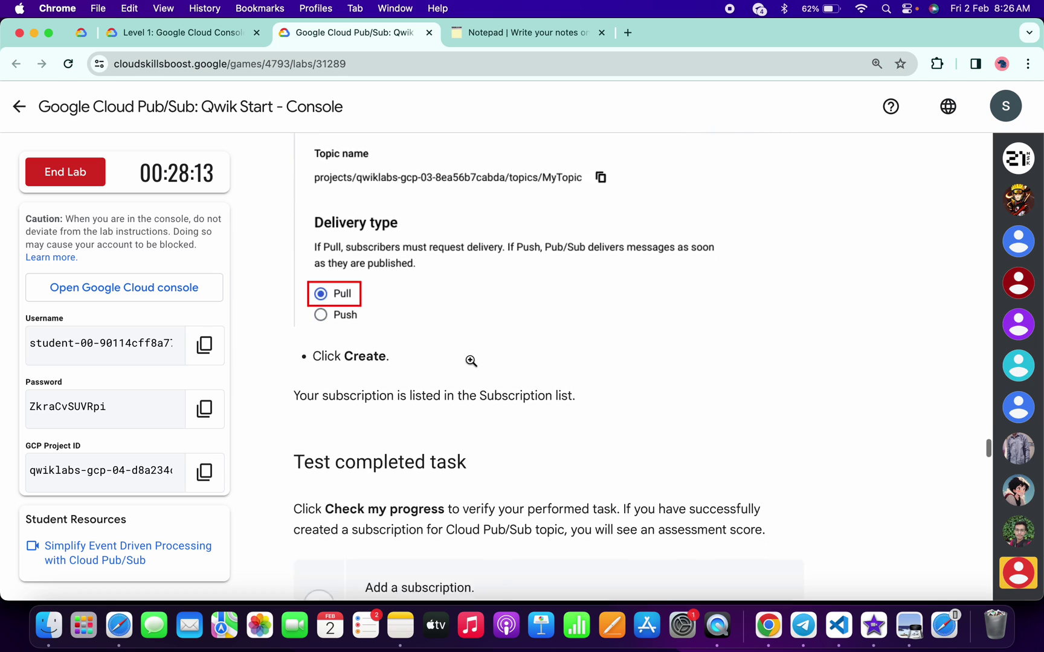
{"action": "scroll", "coordinate": [469, 360], "scroll_direction": "down", "scroll_amount": 5}
{"action": "left_click", "coordinate": [443, 272]}
{"action": "scroll", "coordinate": [443, 271], "scroll_direction": "up", "scroll_amount": 10}
{"action": "scroll", "coordinate": [443, 272], "scroll_direction": "down", "scroll_amount": 8}
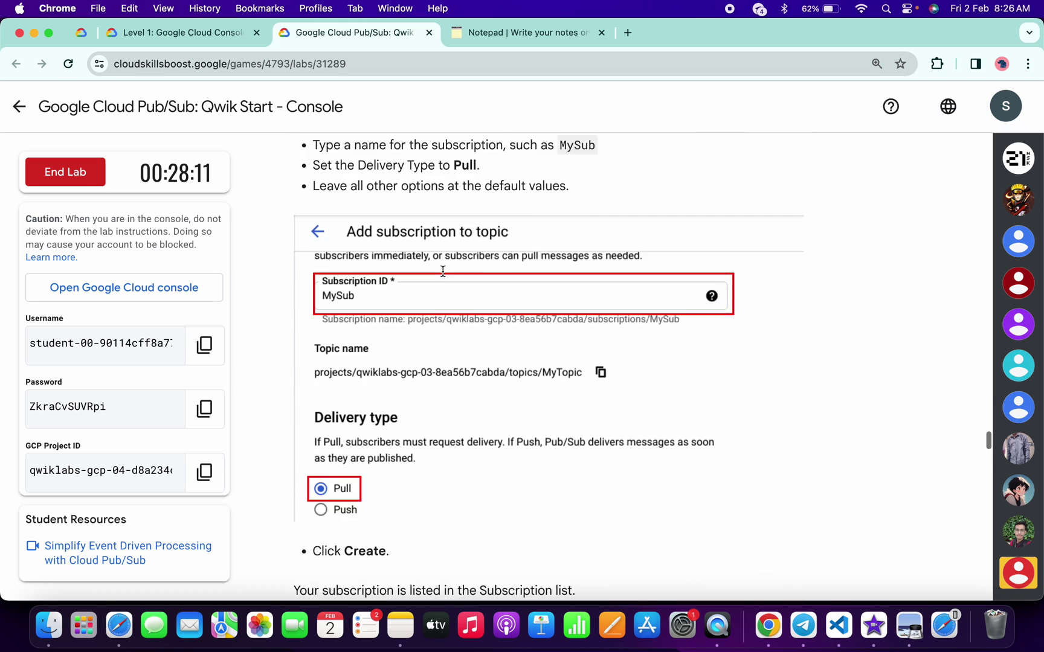
{"action": "scroll", "coordinate": [443, 272], "scroll_direction": "down", "scroll_amount": 5}
{"action": "scroll", "coordinate": [443, 272], "scroll_direction": "down", "scroll_amount": 2}
{"action": "left_click", "coordinate": [424, 207]}
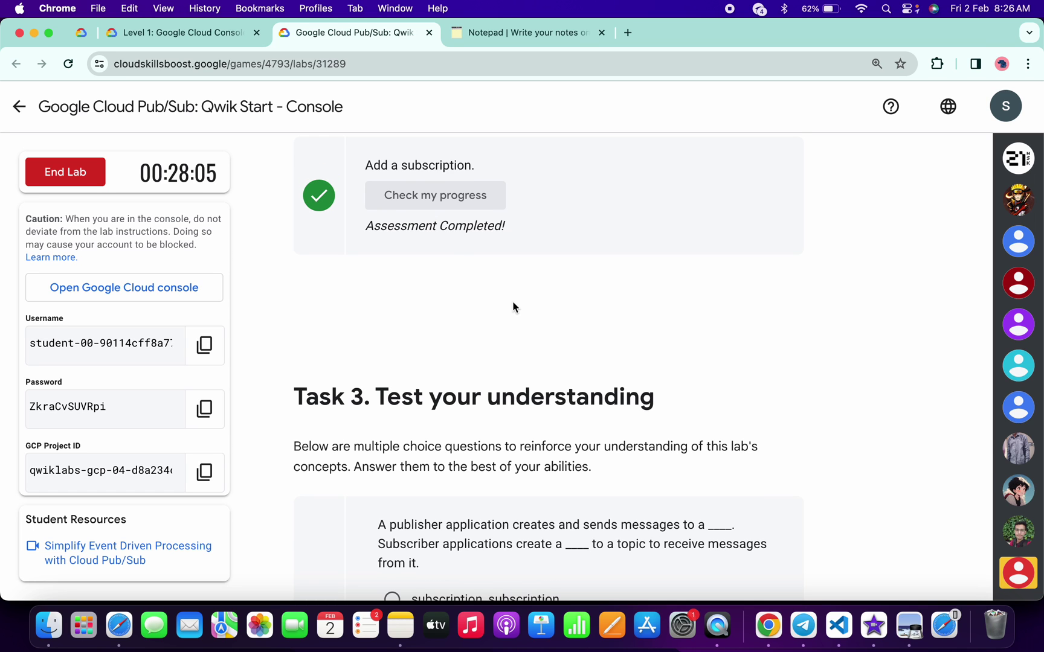
{"action": "scroll", "coordinate": [513, 306], "scroll_direction": "down", "scroll_amount": 5}
{"action": "scroll", "coordinate": [514, 307], "scroll_direction": "down", "scroll_amount": 2}
{"action": "scroll", "coordinate": [514, 307], "scroll_direction": "down", "scroll_amount": 7}
{"action": "scroll", "coordinate": [513, 305], "scroll_direction": "down", "scroll_amount": 2}
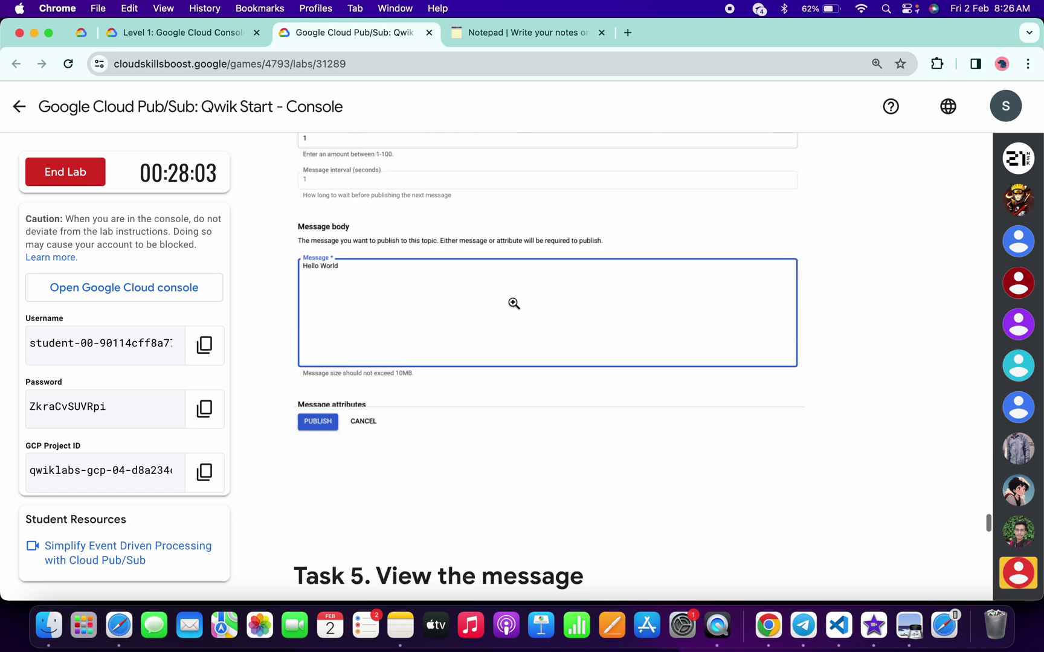
{"action": "scroll", "coordinate": [513, 303], "scroll_direction": "down", "scroll_amount": 5}
{"action": "scroll", "coordinate": [514, 303], "scroll_direction": "down", "scroll_amount": 3}
{"action": "scroll", "coordinate": [513, 305], "scroll_direction": "down", "scroll_amount": 2}
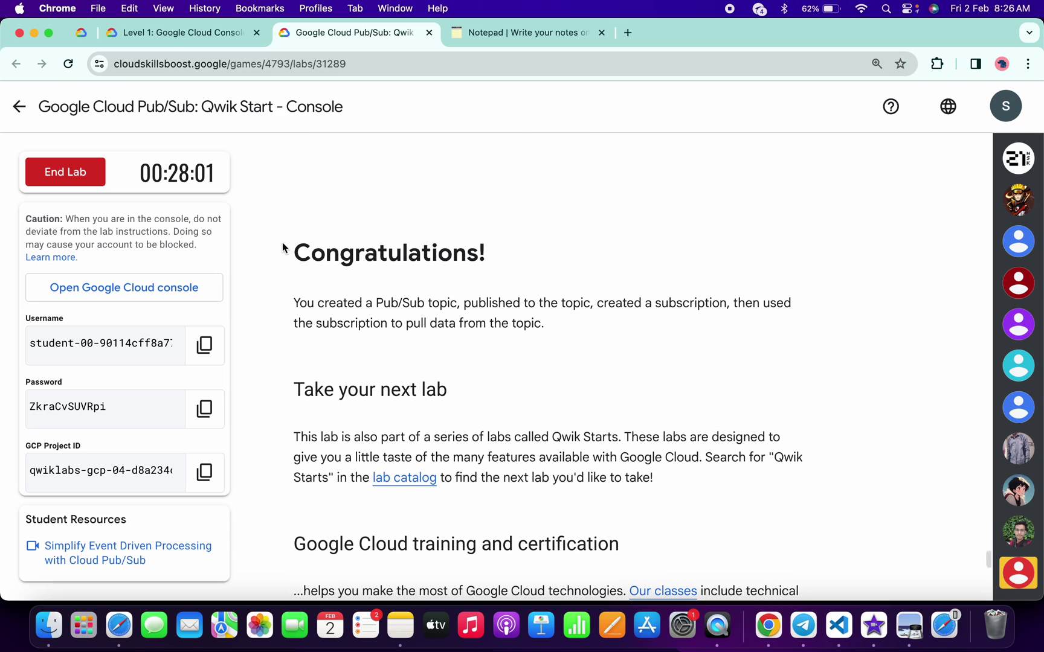
{"action": "left_click_drag", "start_coordinate": [283, 242], "coordinate": [522, 251]}
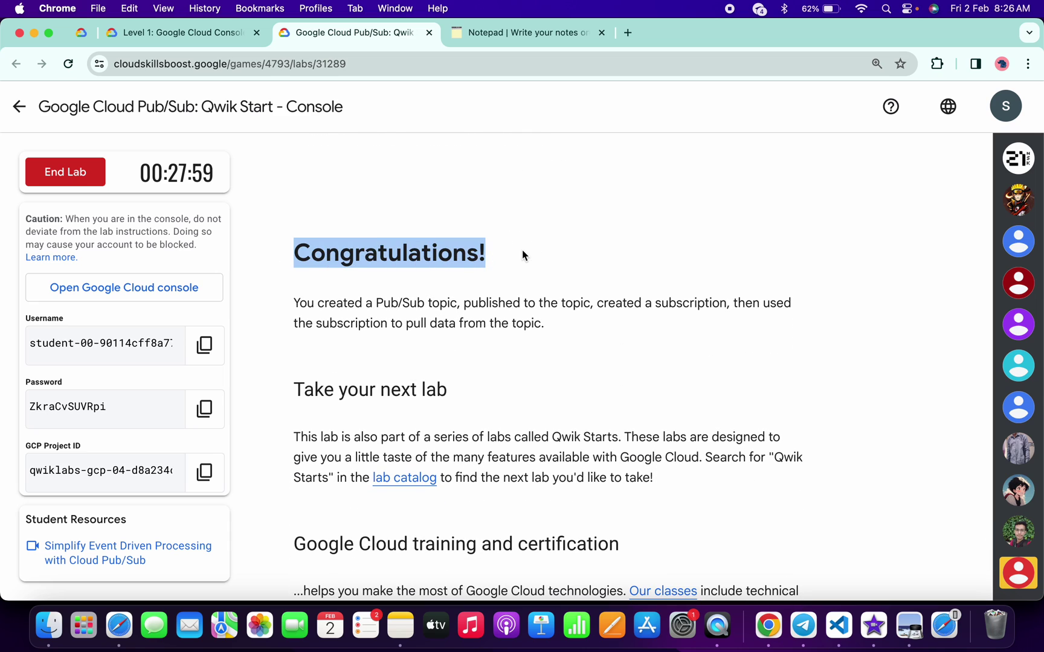